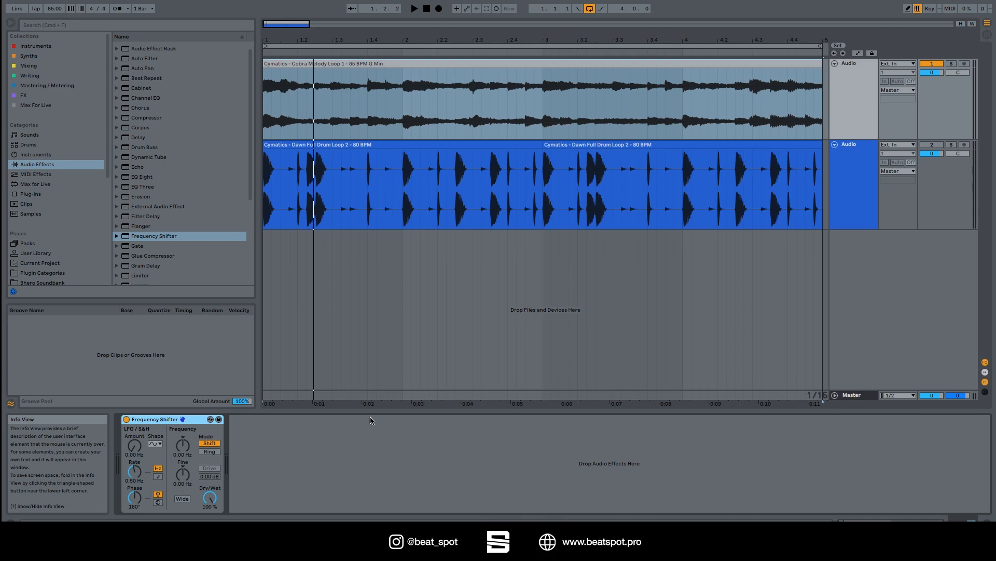
- Bypass the Frequency Shifter to audition the dry melody loop, and reactivate the device
left_click(126, 419)
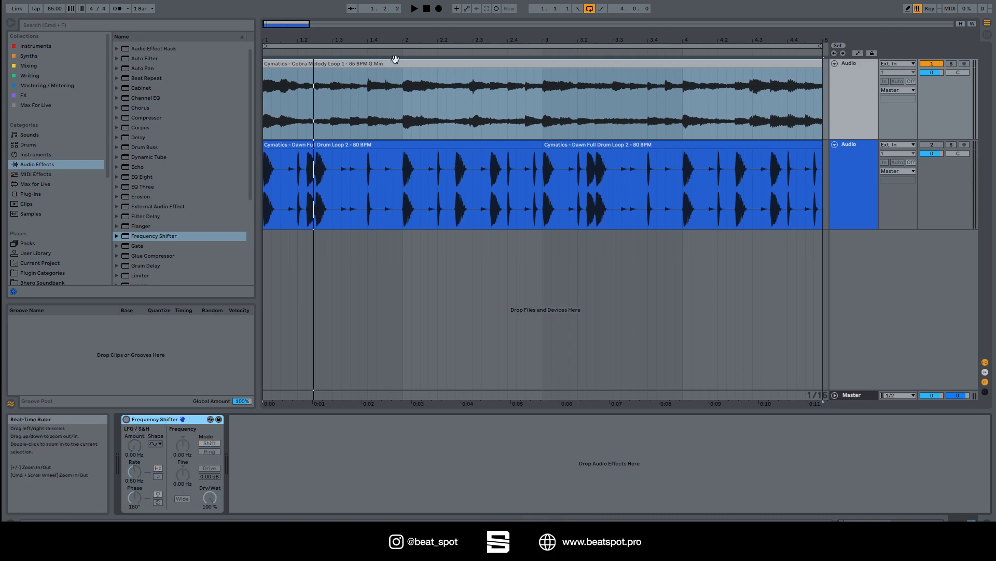
key("space")
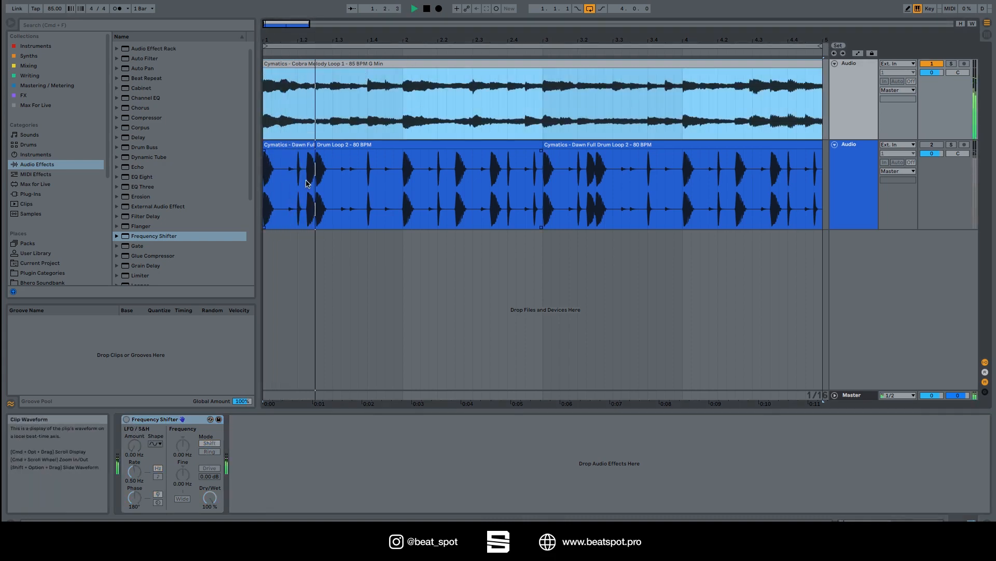
key("space")
left_click(126, 420)
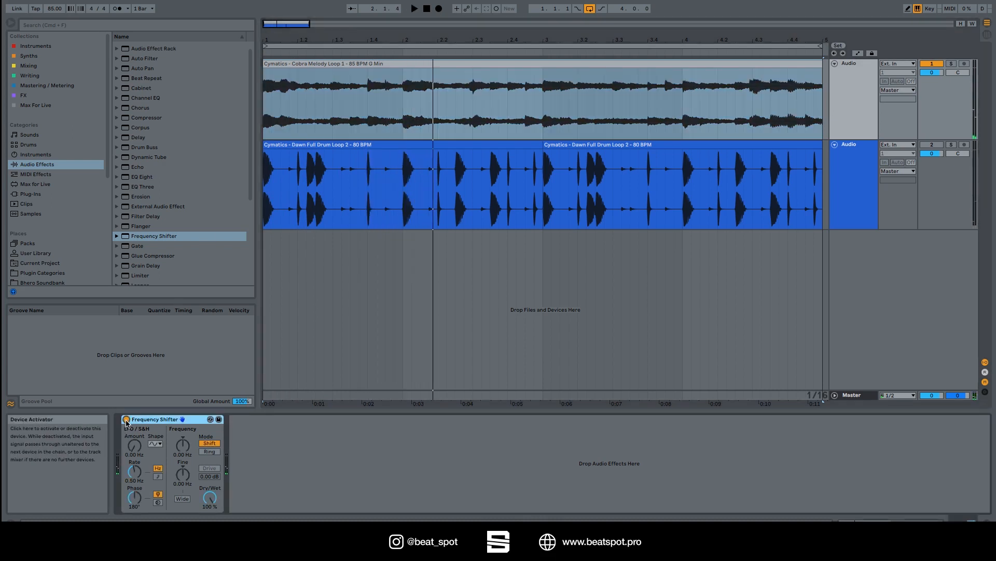
- Try out the Frequency Shifter's coarse frequency on the melody loop and reset it to 0 Hz
key("space")
mouse_move(182, 446)
left_mouse_down()
mouse_move(183, 426)
mouse_move(185, 456)
left_mouse_up()
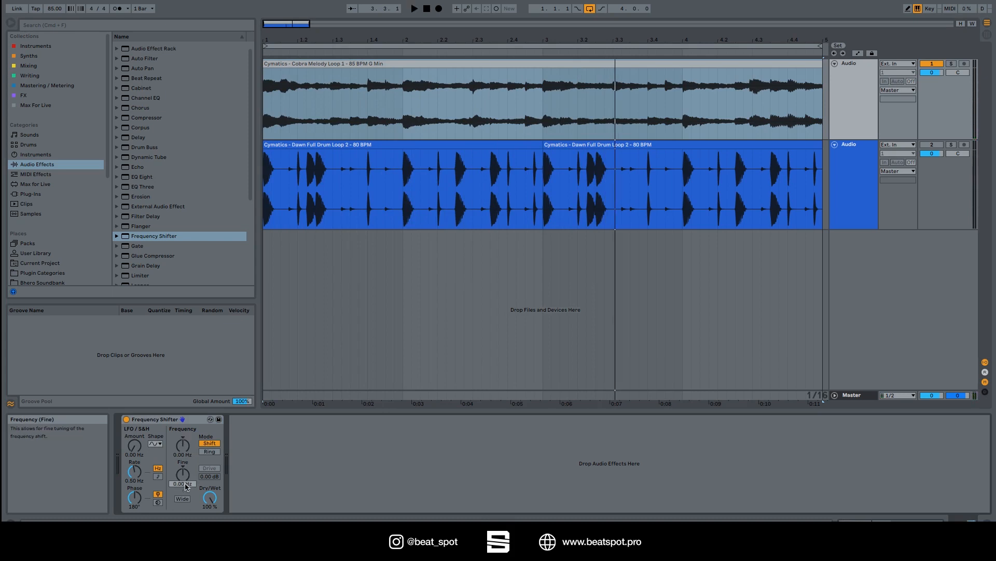
left_click_drag(186, 454, 186, 447)
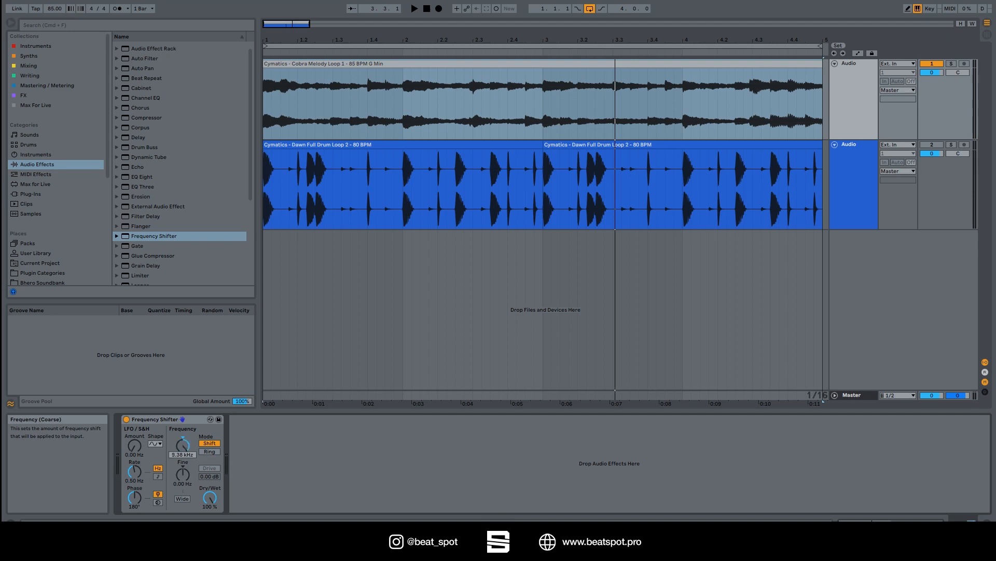
key("Delete")
- Sweep the fine frequency downward while the melody loop plays, and reset it to 0 Hz
key("space")
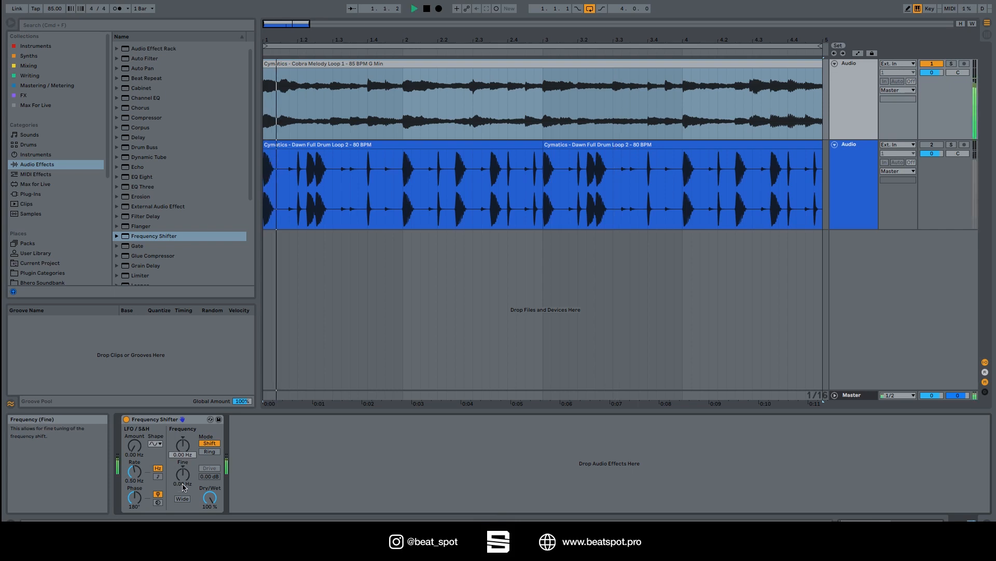
left_click_drag(184, 487, 184, 530)
double_click(183, 485)
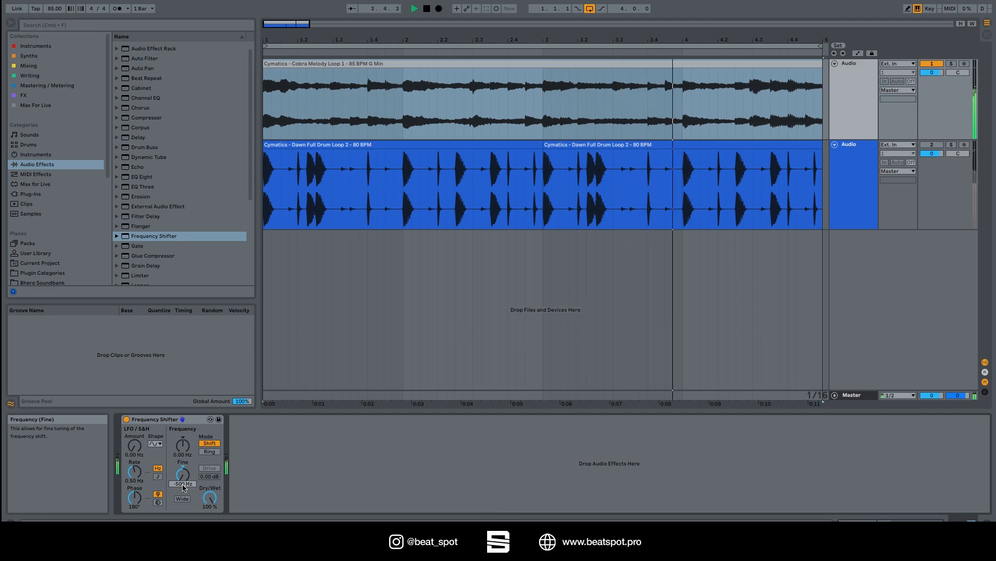
key("space")
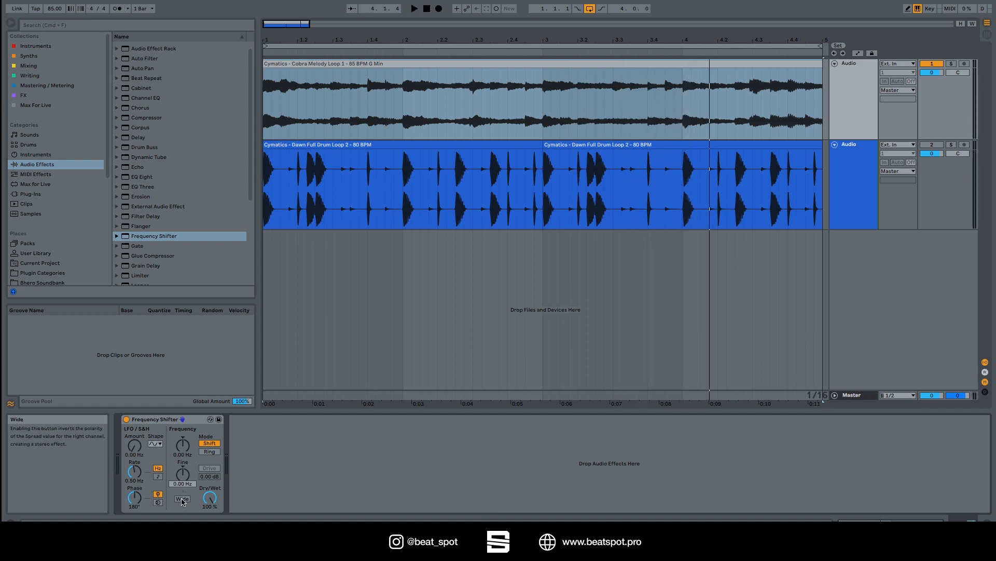
- Try Wide with a fine frequency of about -50.8 Hz during playback, and restore both settings
left_click(183, 499)
key("space")
left_click_drag(183, 474, 183, 497)
left_click(182, 500)
key("space")
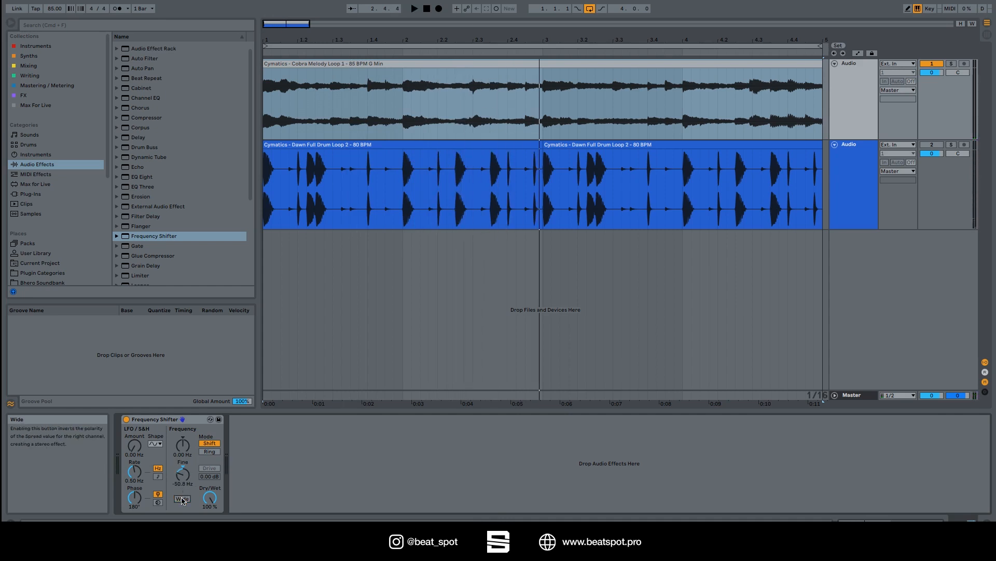
left_click(182, 474)
key("Delete")
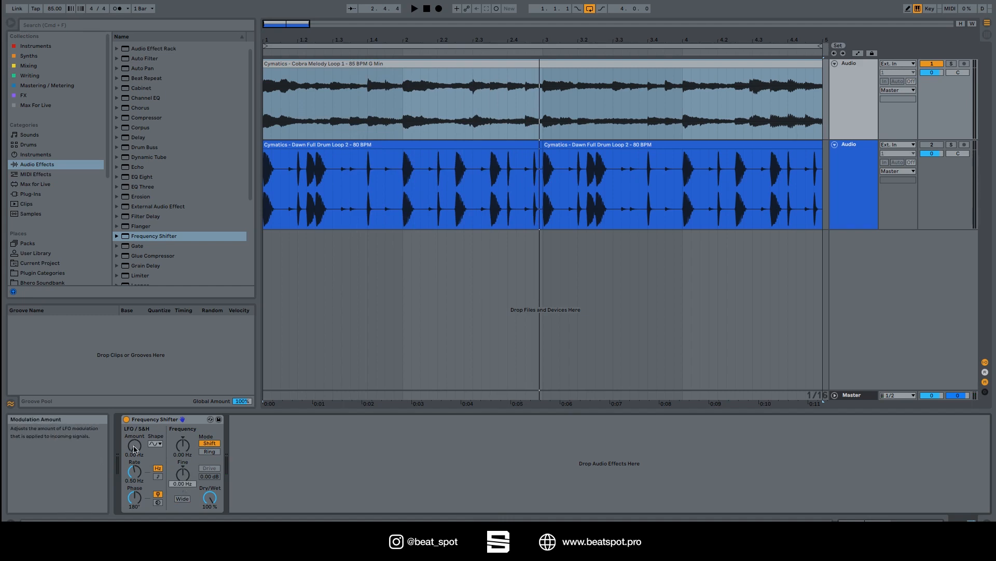
- Try an LFO amount of about 682 Hz, and set the LFO rate to 0.23 Hz and phase to 160°
left_click_drag(134, 448, 135, 440)
left_click(155, 444)
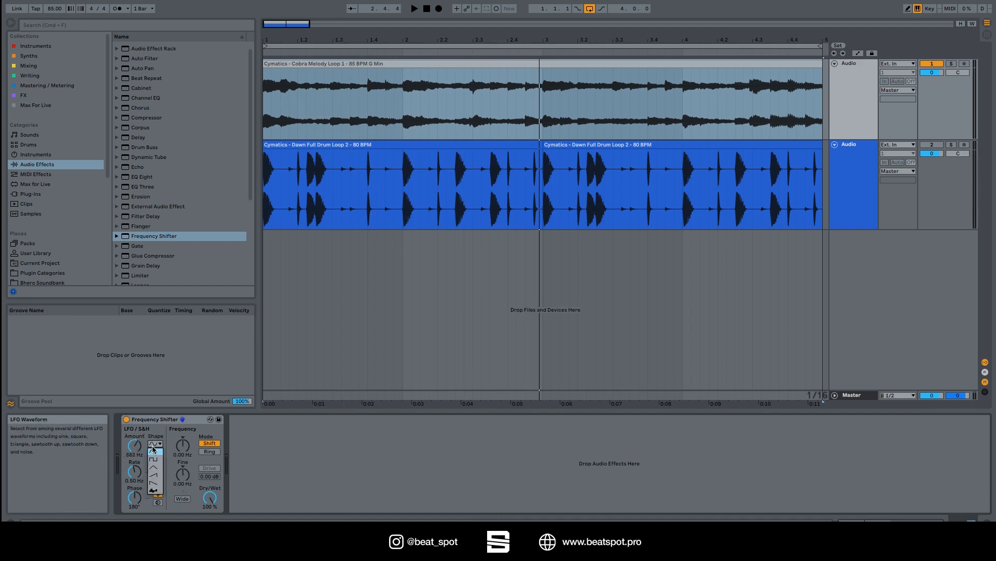
left_click(139, 454)
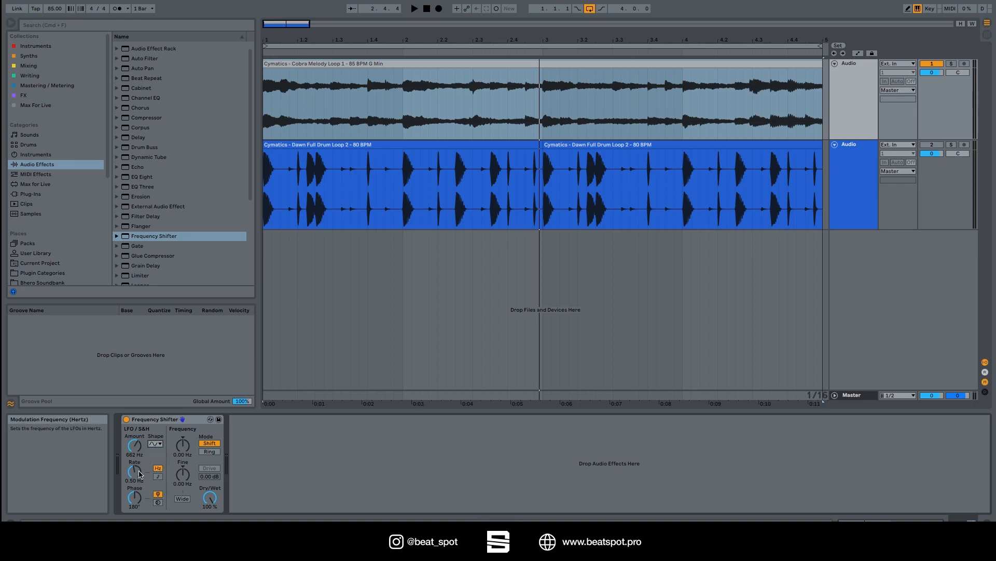
left_click_drag(138, 472, 138, 466)
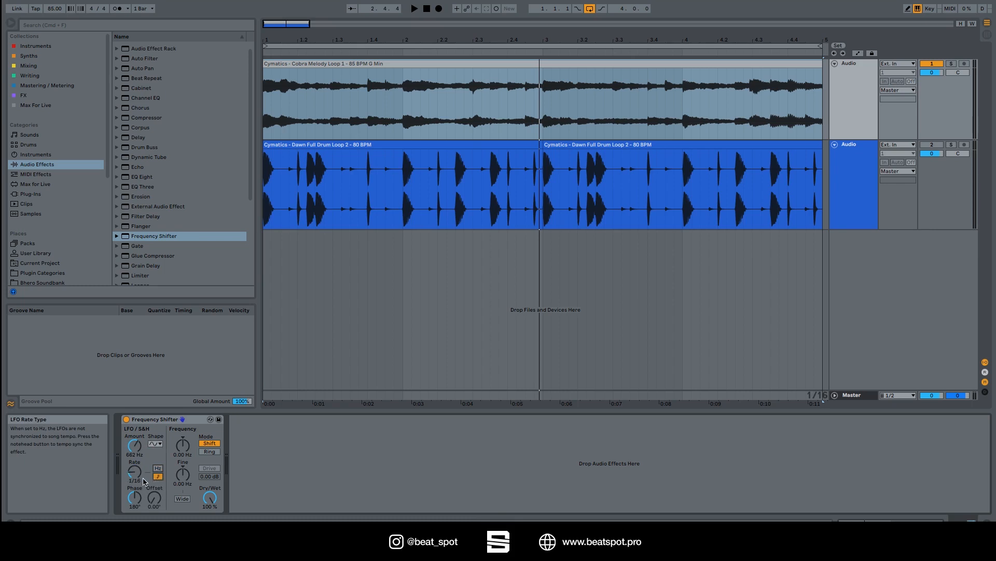
left_click_drag(135, 471, 135, 499)
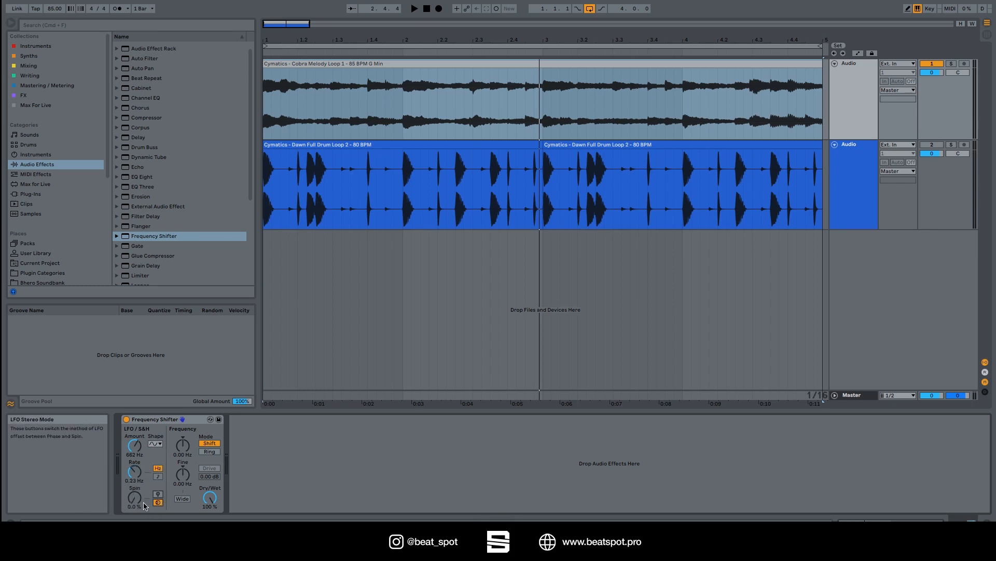
left_click(159, 502)
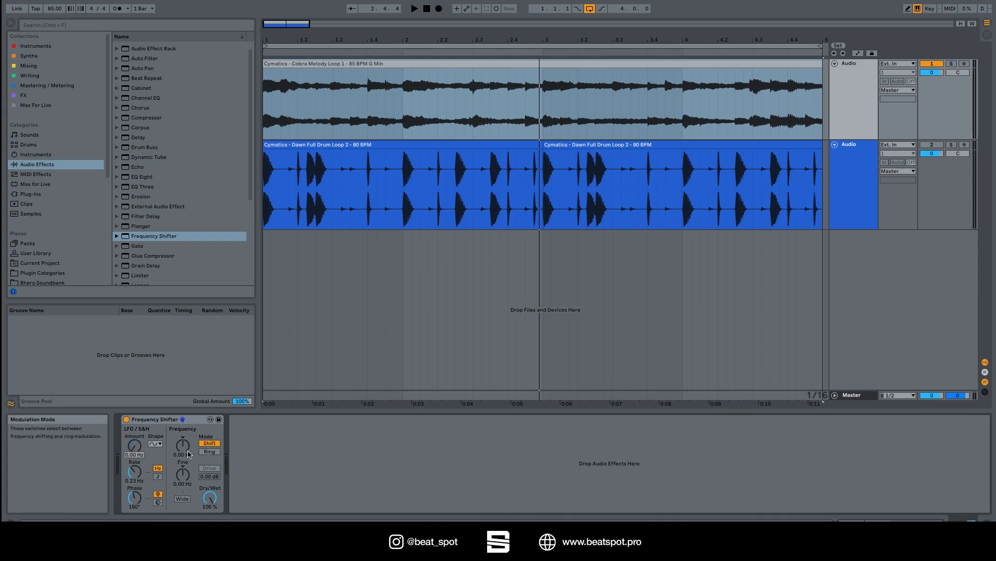
- Compare the Shift and Ring modes during playback, lowering the coarse ring modulation frequency to about 14.3 Hz
left_click(210, 451)
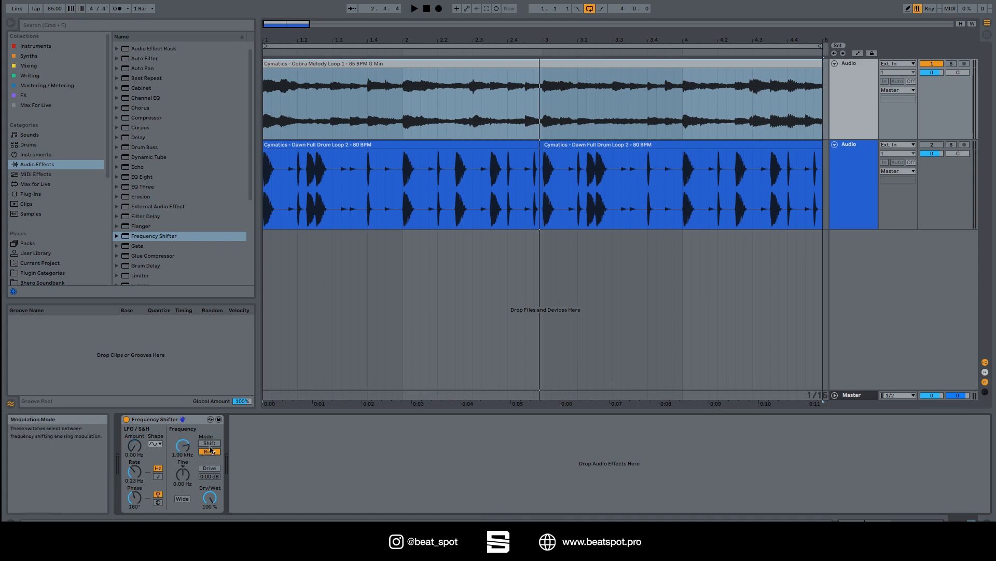
left_click(210, 443)
key("space")
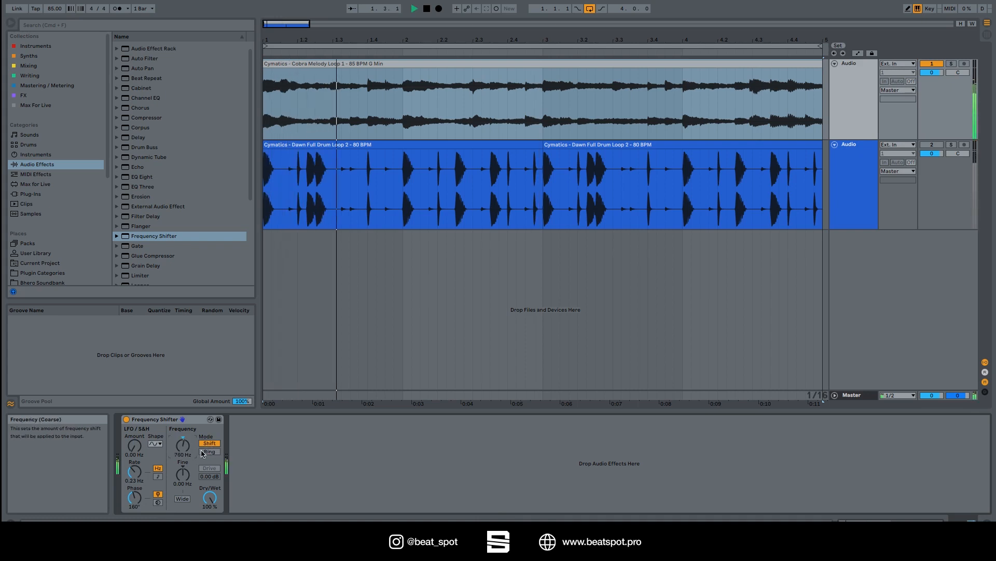
left_click(203, 451)
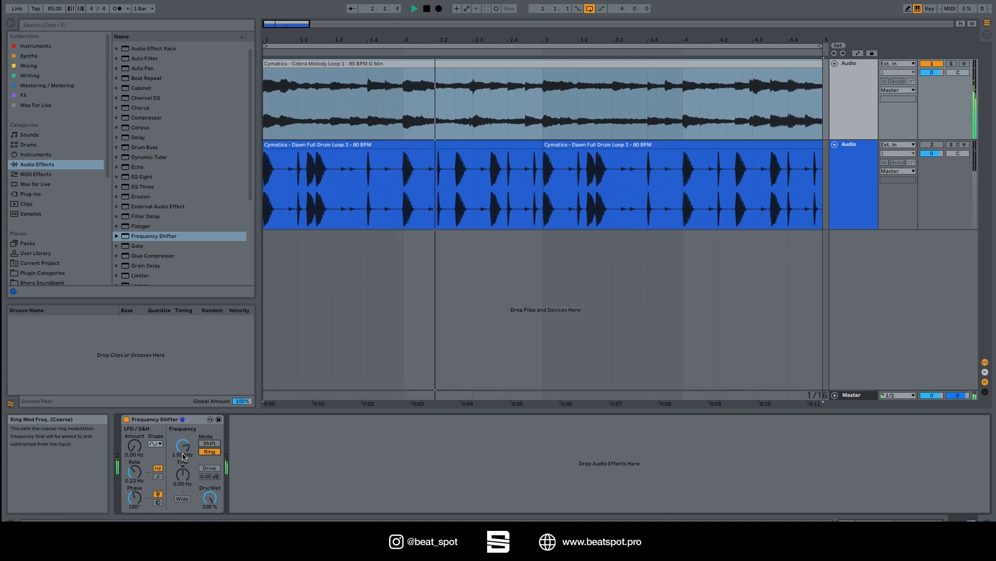
left_click_drag(183, 455, 183, 494)
key("space")
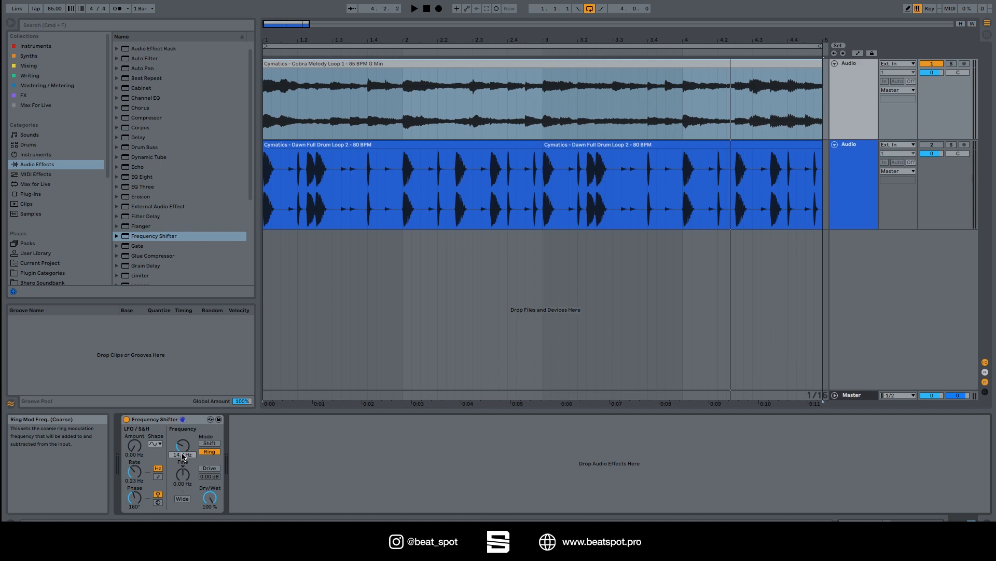
- Try Drive in Ring mode while the melody loop plays, raising its amount to about 6.38 dB
left_click(217, 443)
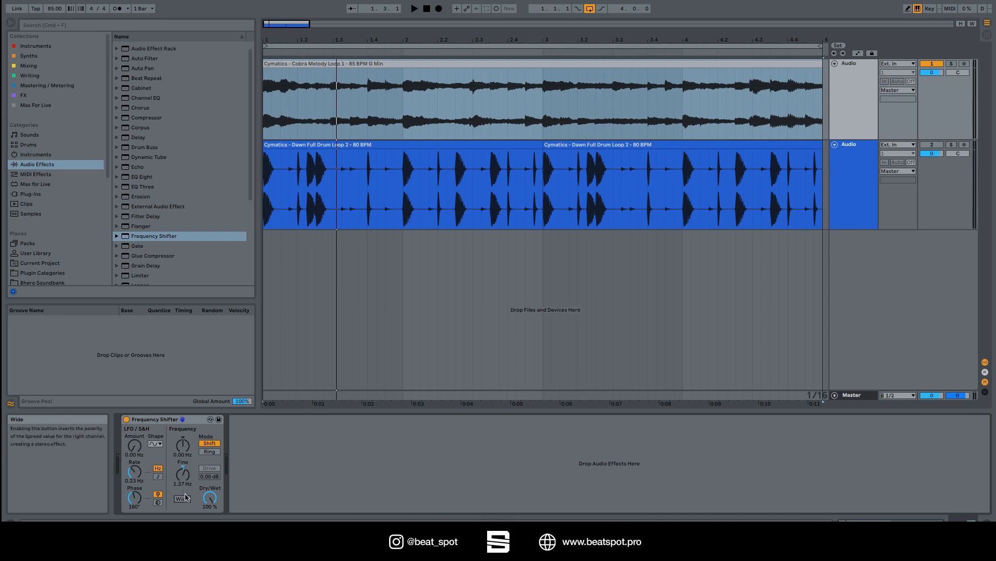
left_click(210, 451)
left_click(206, 469)
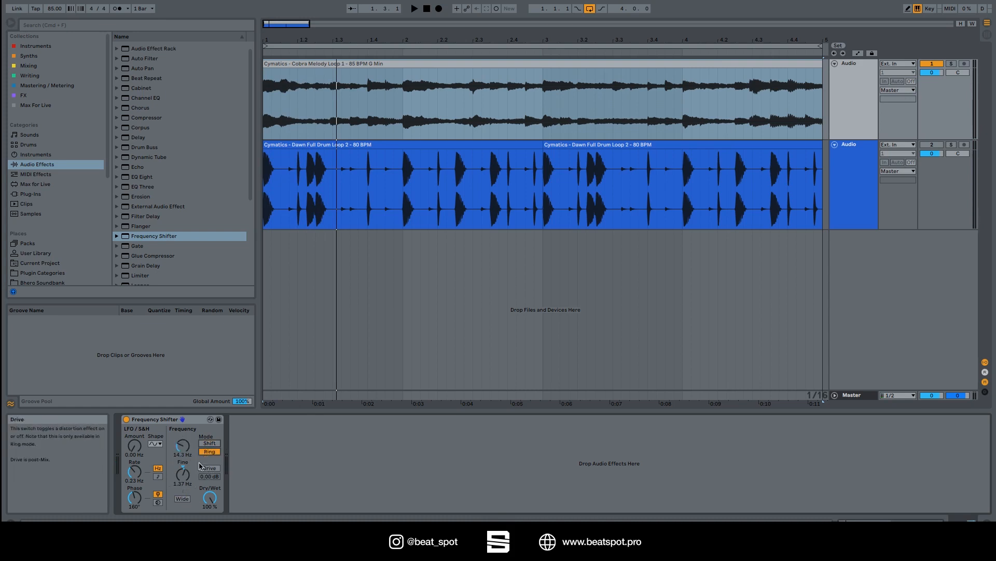
key("space")
left_click_drag(209, 476, 209, 457)
key("space")
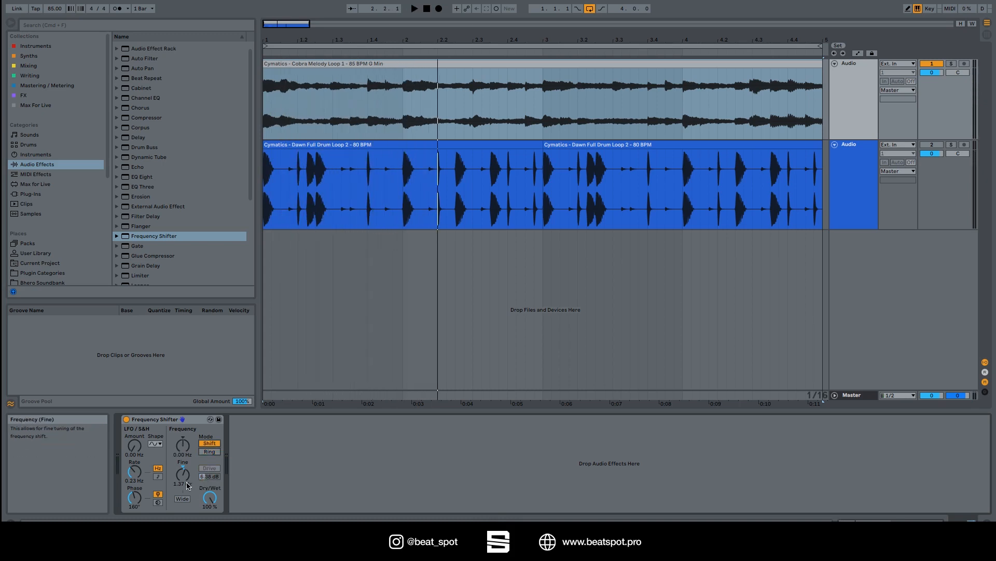
- Set the Dry/Wet mix to about 50.8 % while auditioning the loop, and switch the device to Ring mode
left_click_drag(210, 497, 210, 499)
key("space")
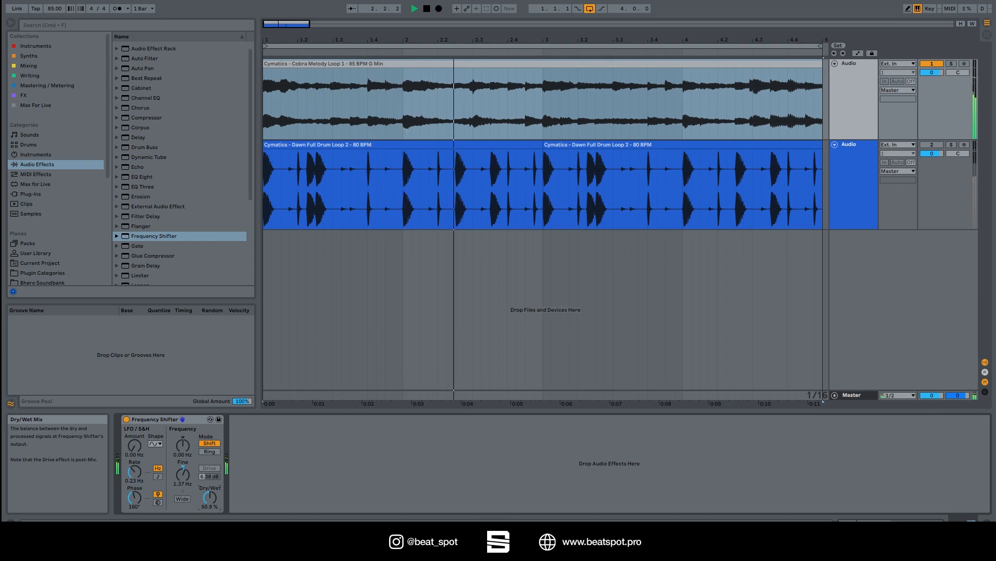
key("space")
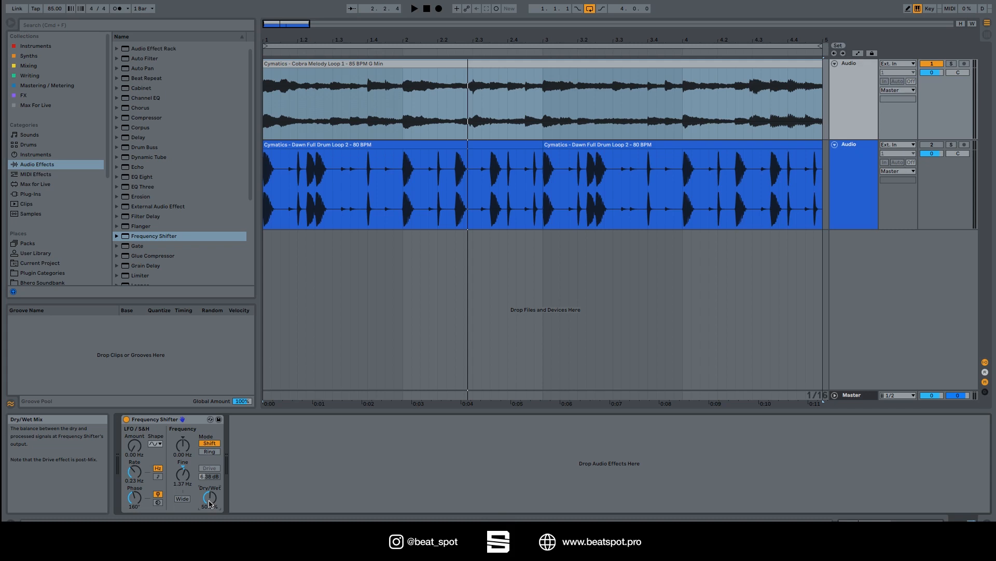
left_click(212, 452)
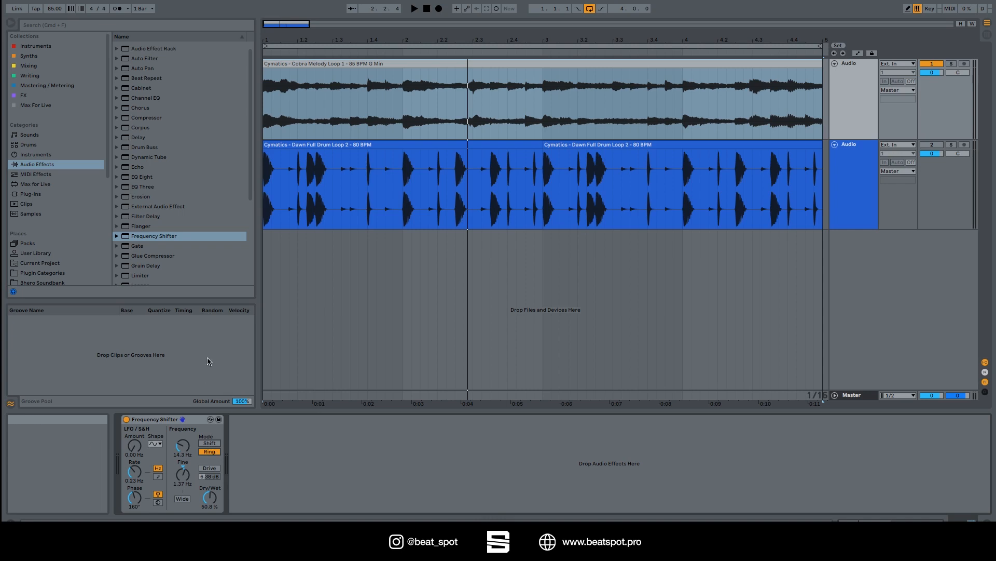
- Duplicate the first kick of the drum loop and delete the remaining drum audio on the track
left_click(273, 199)
left_click_drag(281, 199, 258, 186)
key("super+d")
left_click(320, 147)
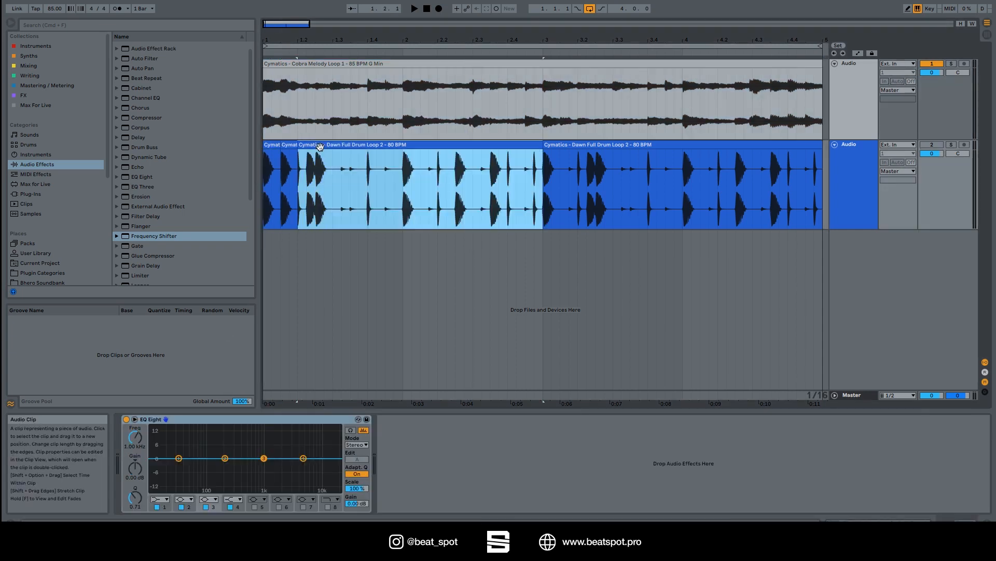
key("Delete")
left_click(584, 145)
key("Delete")
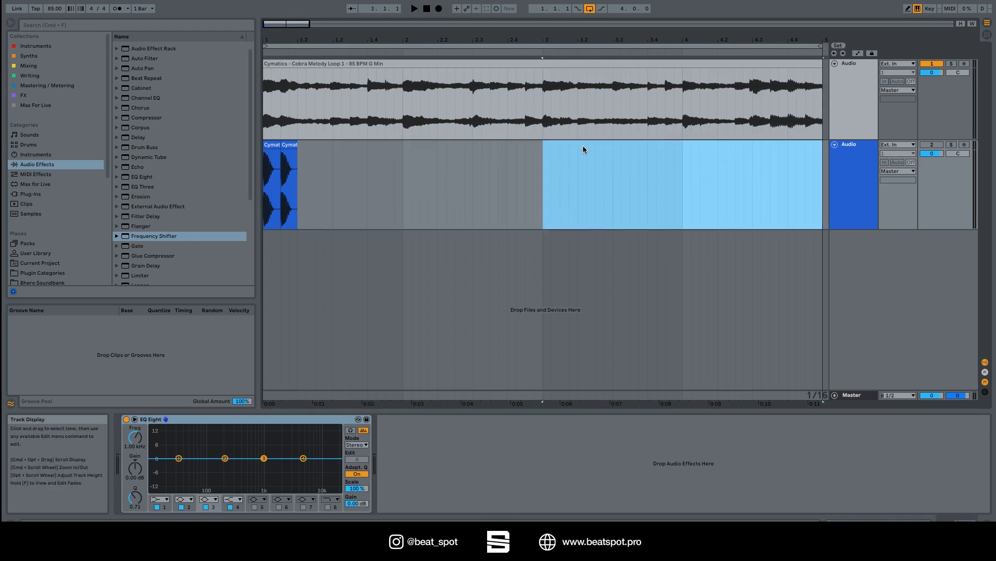
- Paste the melody track's Frequency Shifter onto the drum track, and delete it together with the EQ Eight
left_click(873, 86)
left_click(202, 419)
left_click(286, 146)
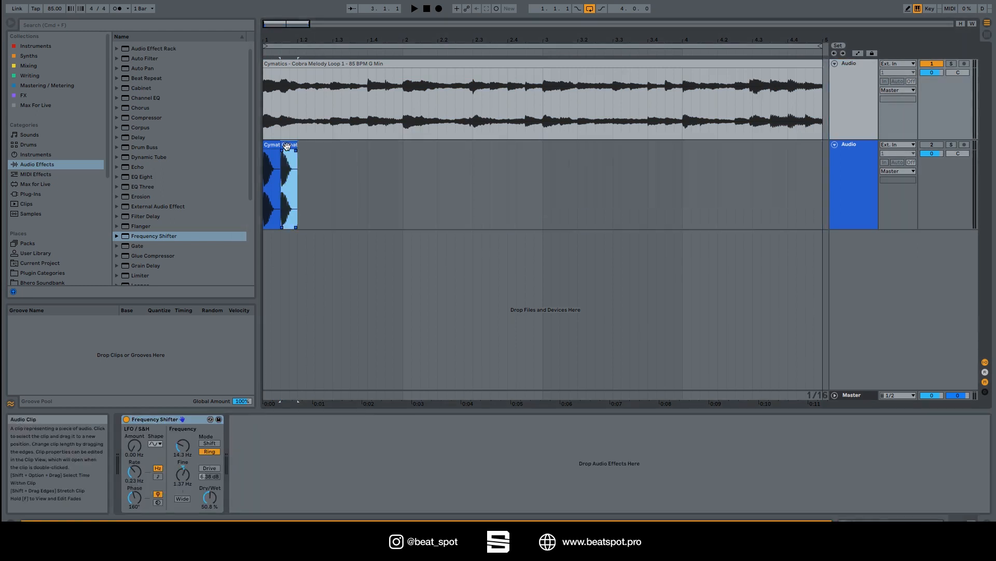
left_click(422, 480)
key("super+v")
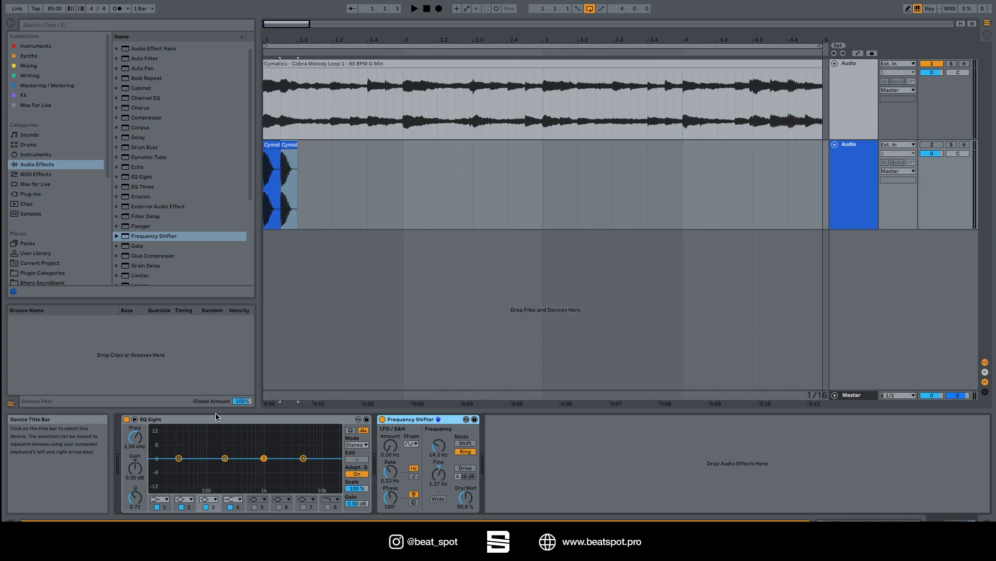
left_click(216, 418, "shift")
key("Delete")
- Delete the duplicated kick slice and copy the melody track's Frequency Shifter onto the drum track
left_click(288, 145)
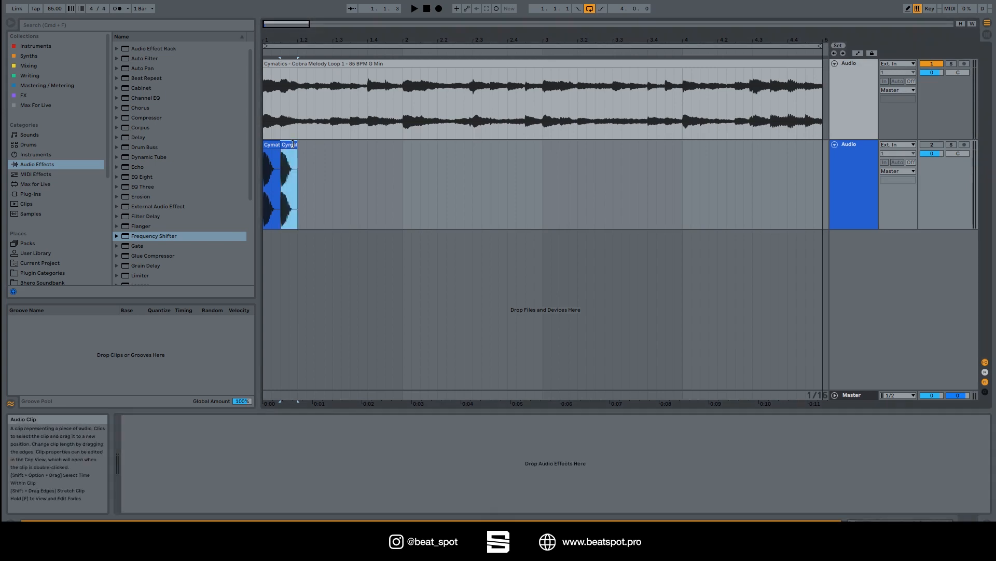
key("Delete")
left_click(286, 64)
left_click(151, 419)
key("super+c")
left_click(271, 145)
key("super+v")
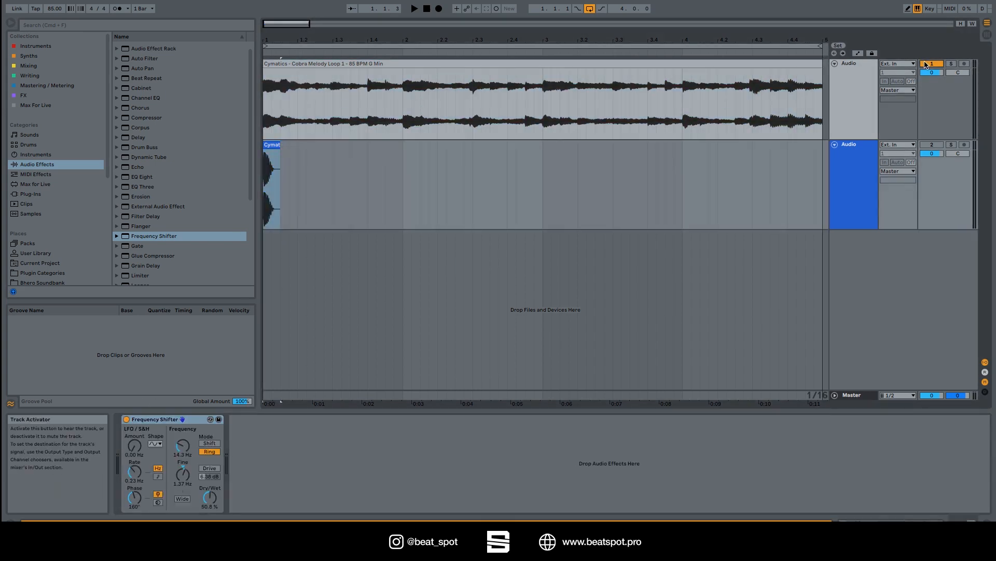
- Mute the melody track and activate the drum track
left_click(931, 64)
left_click(933, 145)
- Examine the kick clip's waveform in the clip view and close up in the arrangement
left_click(271, 145)
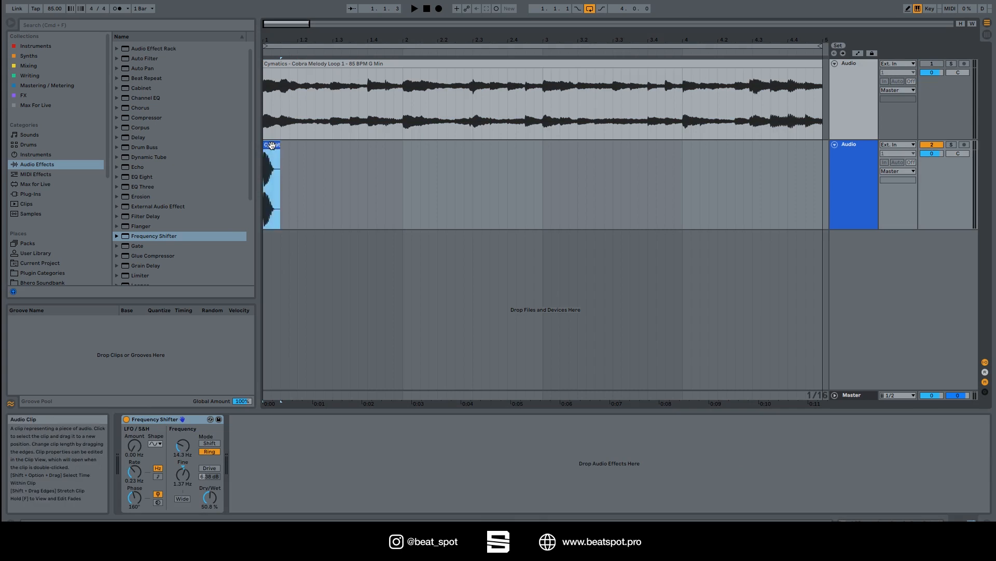
double_click(272, 145)
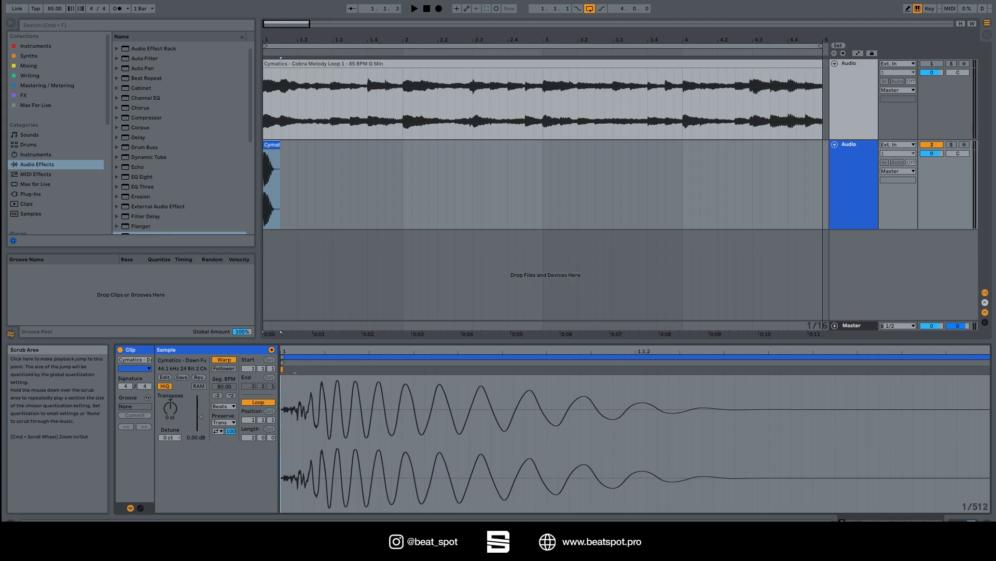
key("shift+Tab")
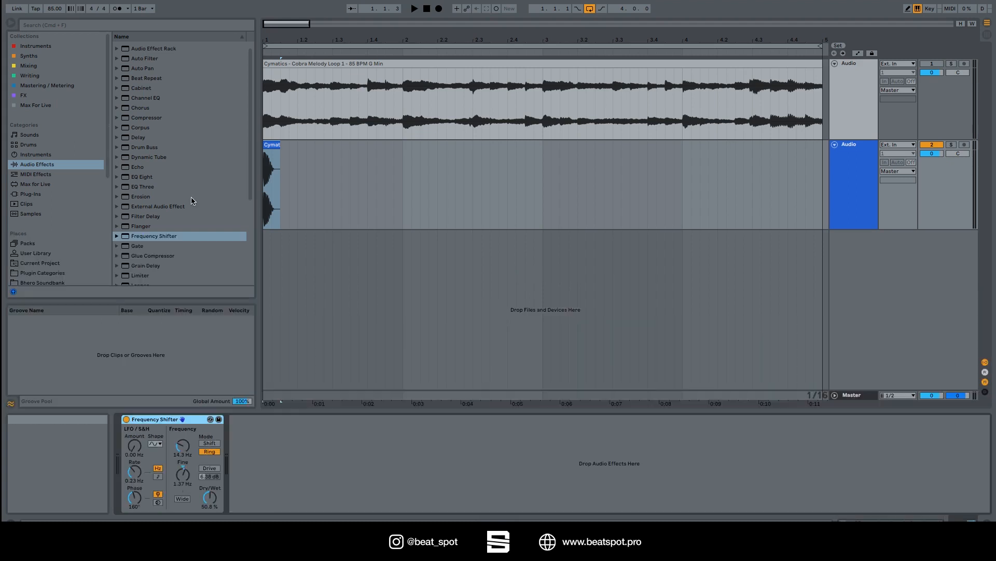
left_click(271, 147)
left_click_drag(276, 41, 277, 104)
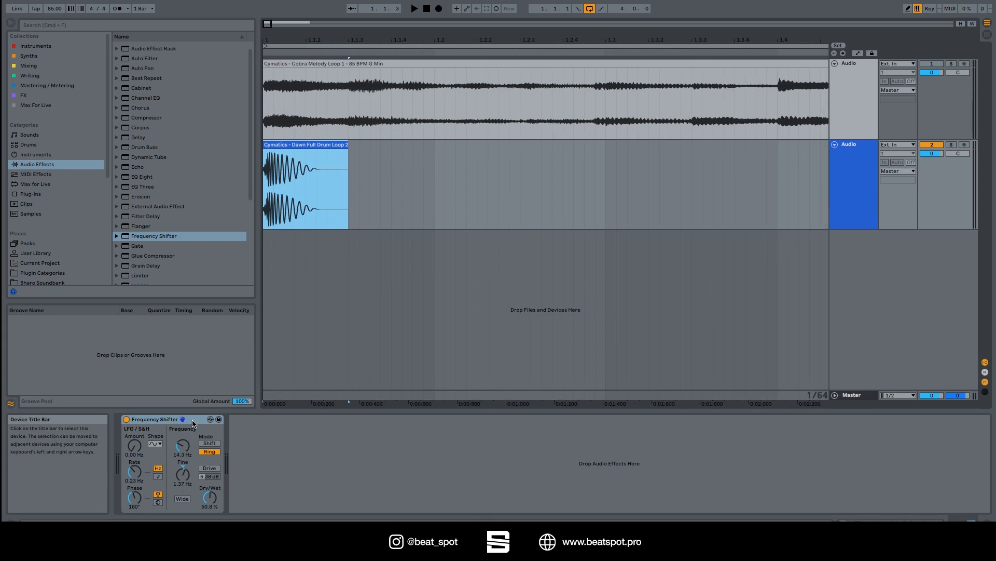
- Set the drum track's Frequency Shifter to Shift mode with 0 Hz fine and -2 Hz coarse frequency
left_click_drag(182, 446, 183, 433)
left_click_drag(182, 474, 183, 477)
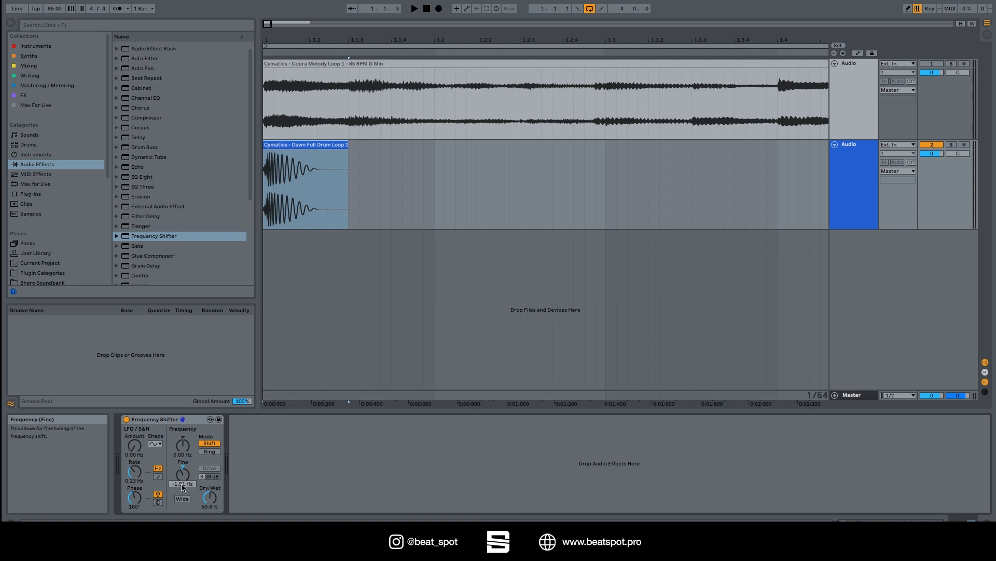
key("Delete")
left_click_drag(183, 454, 183, 460)
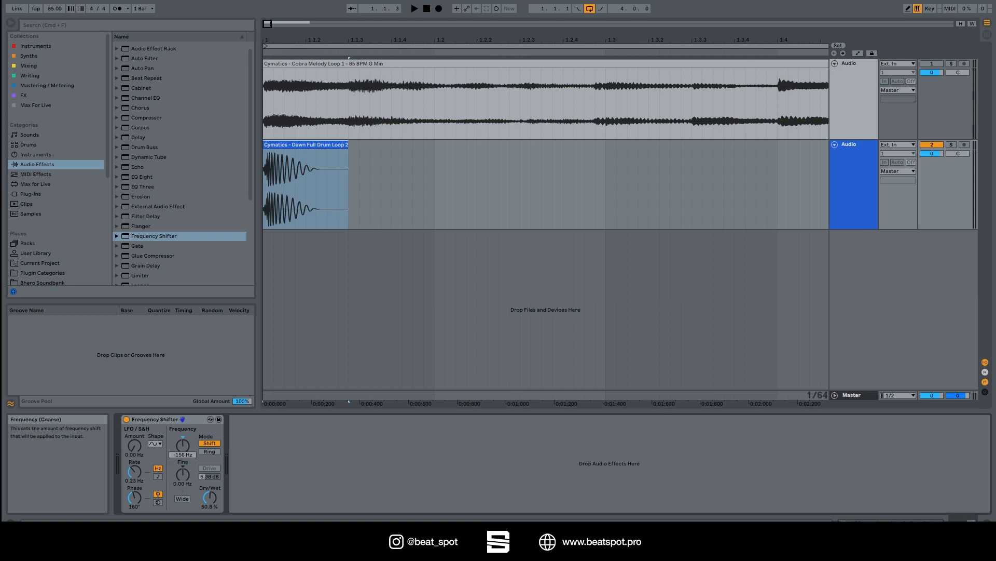
key("Delete")
type("-2")
key("Return")
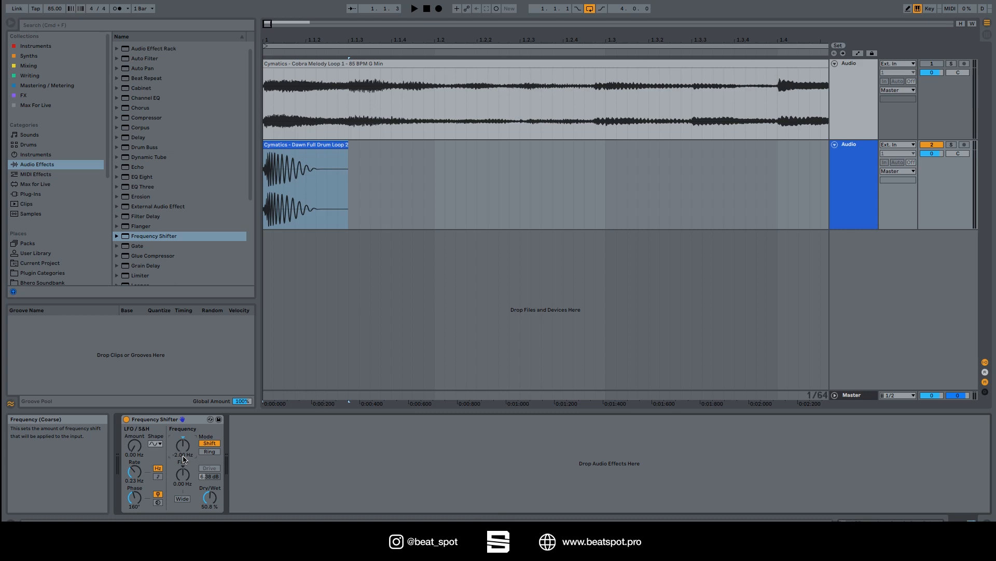